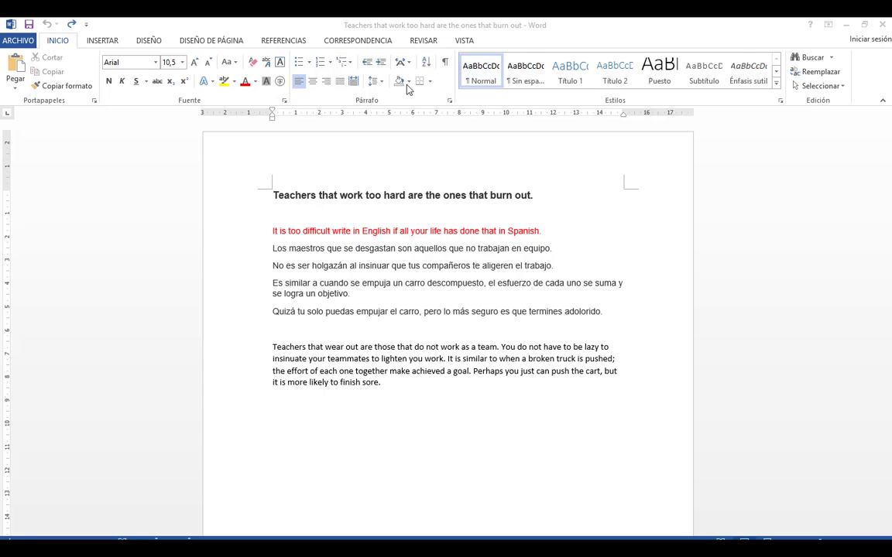
- Translate the title into Spanish: 'Maestros que trabajan muy duro son los que queman.'
left_click(425, 43)
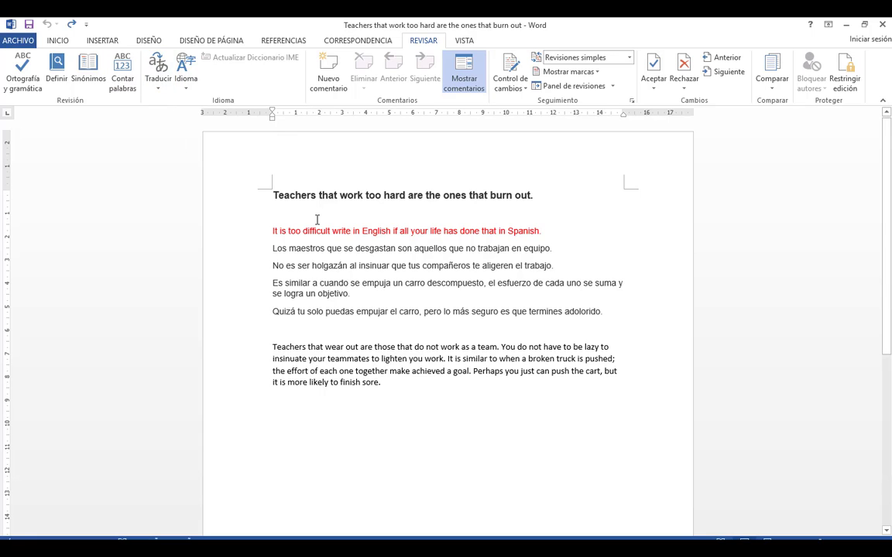
left_click(274, 195)
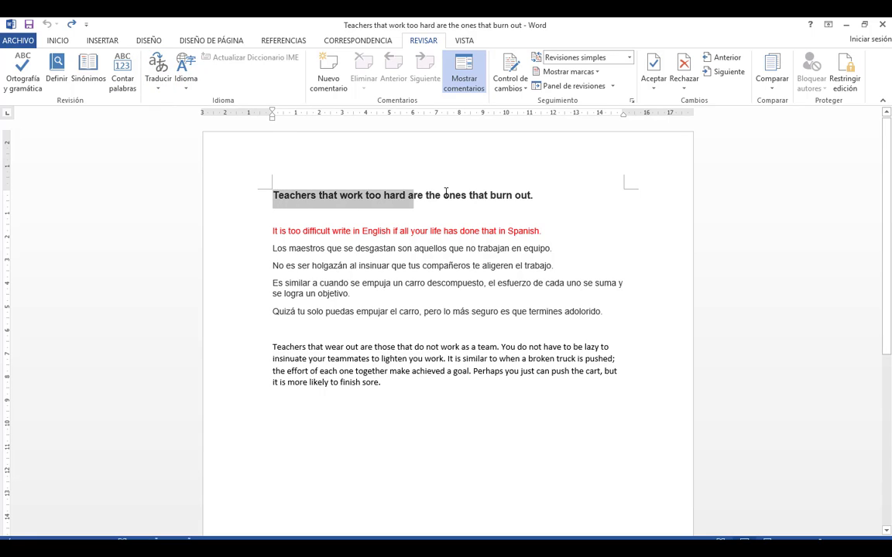
left_click_drag(283, 195, 540, 194)
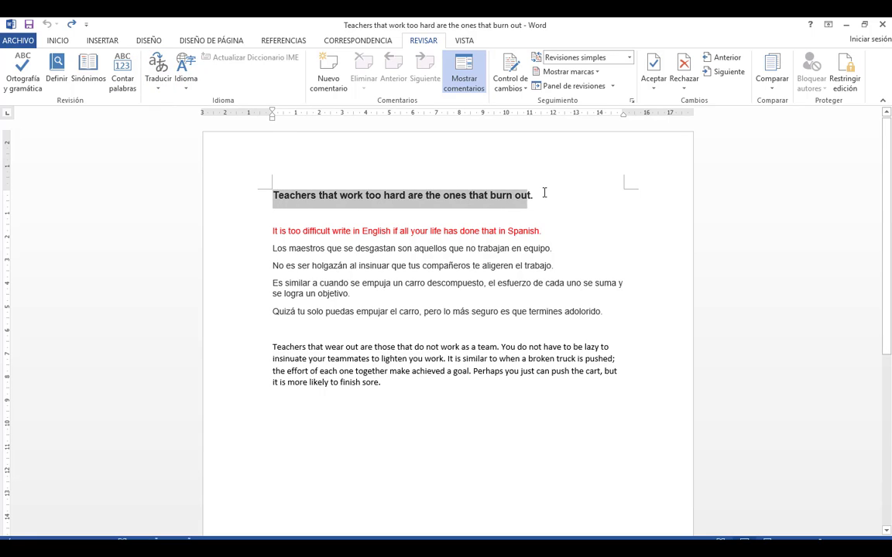
left_click(158, 89)
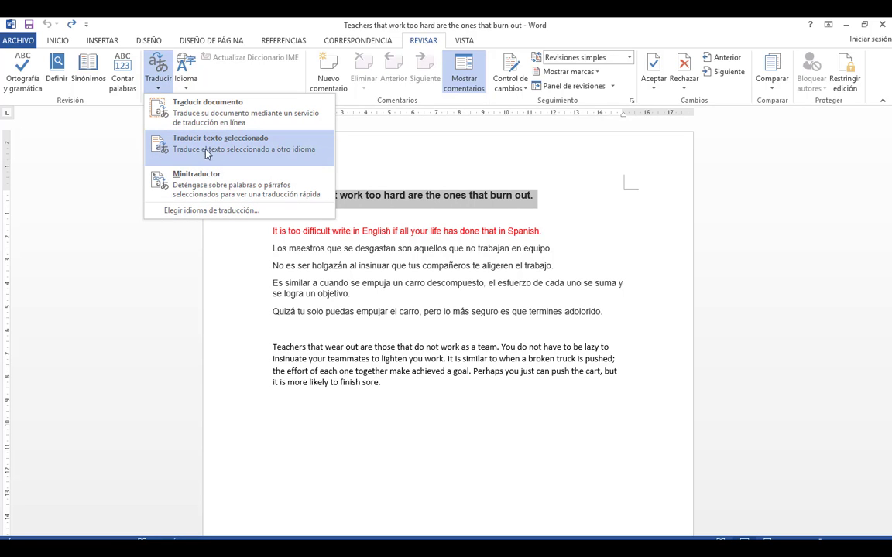
left_click(177, 147)
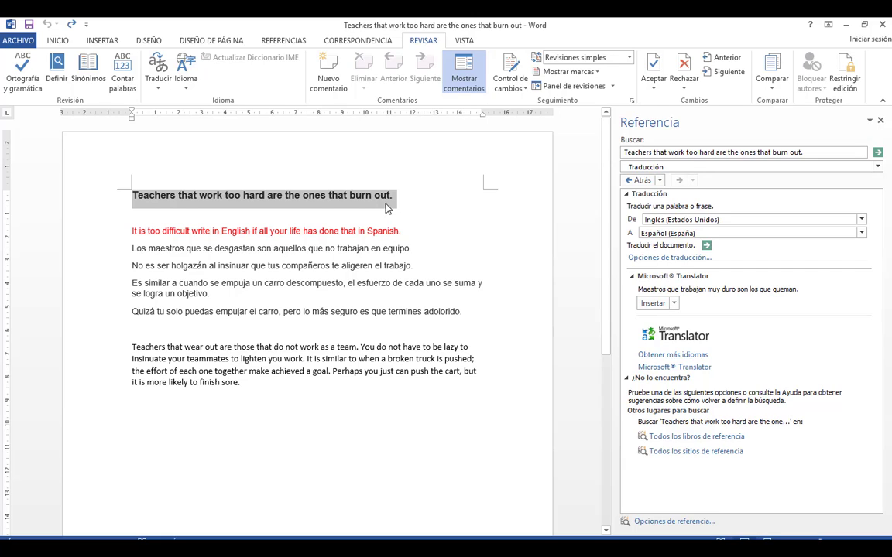
left_click(396, 203)
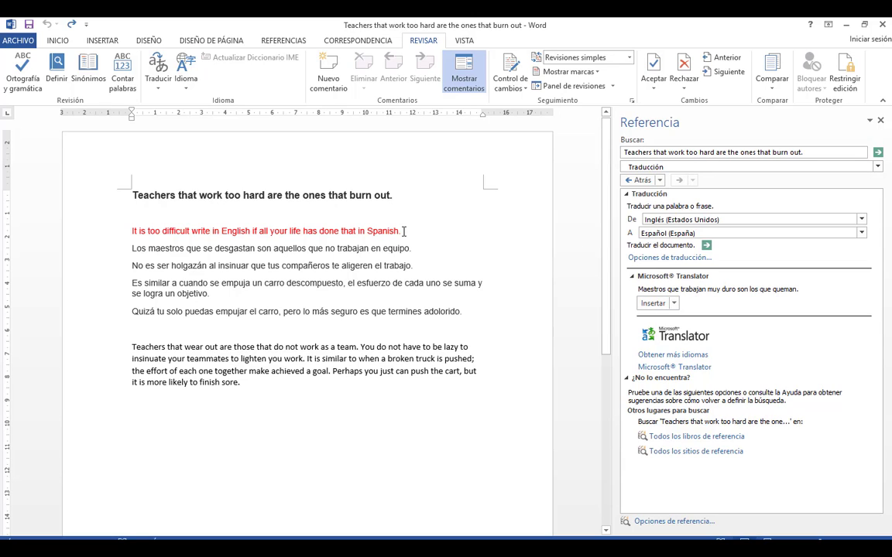
- Translate the red sentence into Spanish: 'Es muy difícil escribir en inglés…'
left_click_drag(403, 231, 394, 231)
left_click(101, 232)
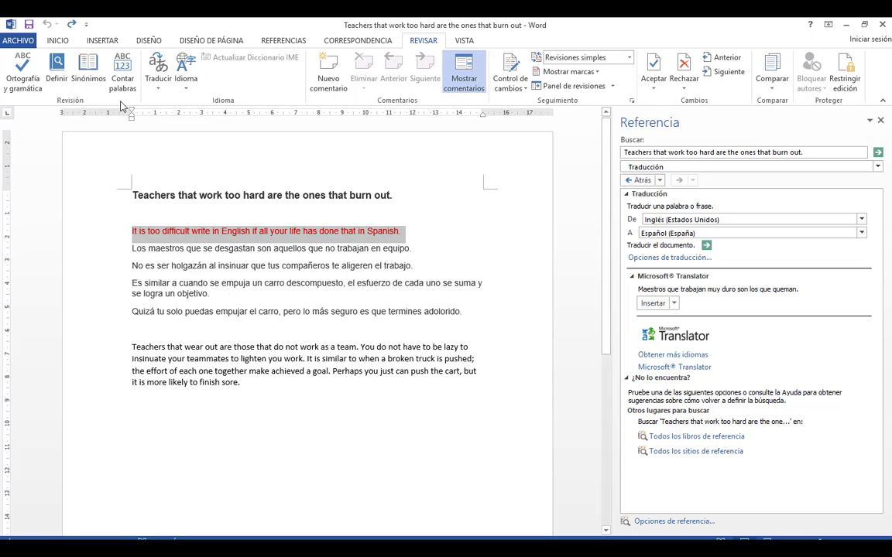
left_click(158, 77)
left_click(173, 142)
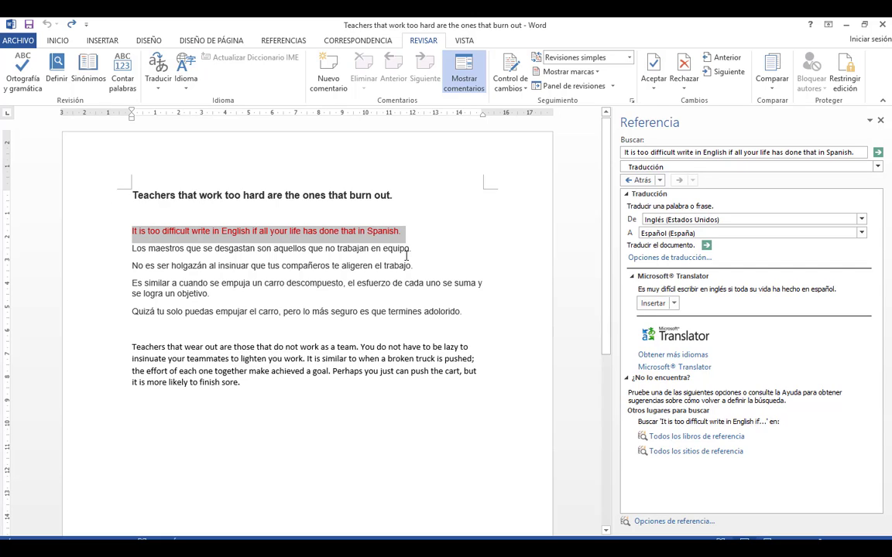
left_click(295, 315)
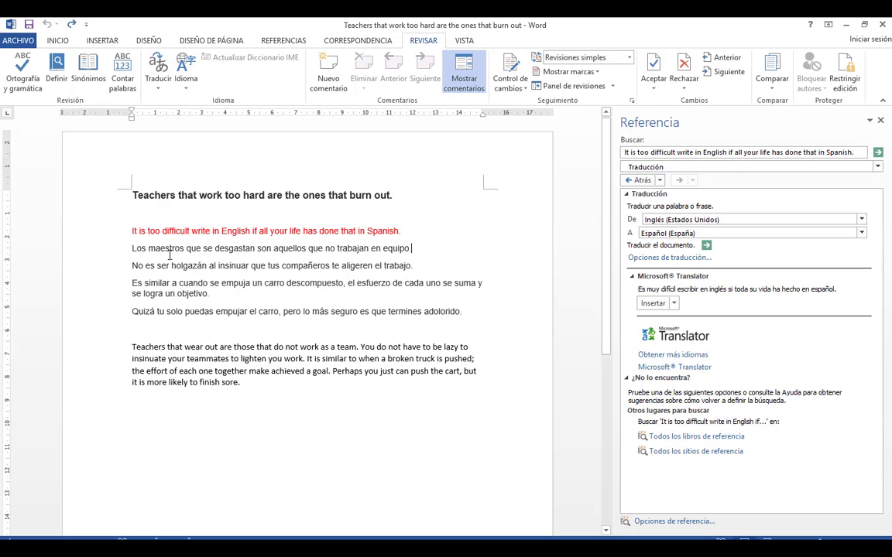
- Translate the Spanish sentence 'Los maestros…' into English: 'Teachers that wear out are those…'
left_click_drag(133, 248, 385, 265)
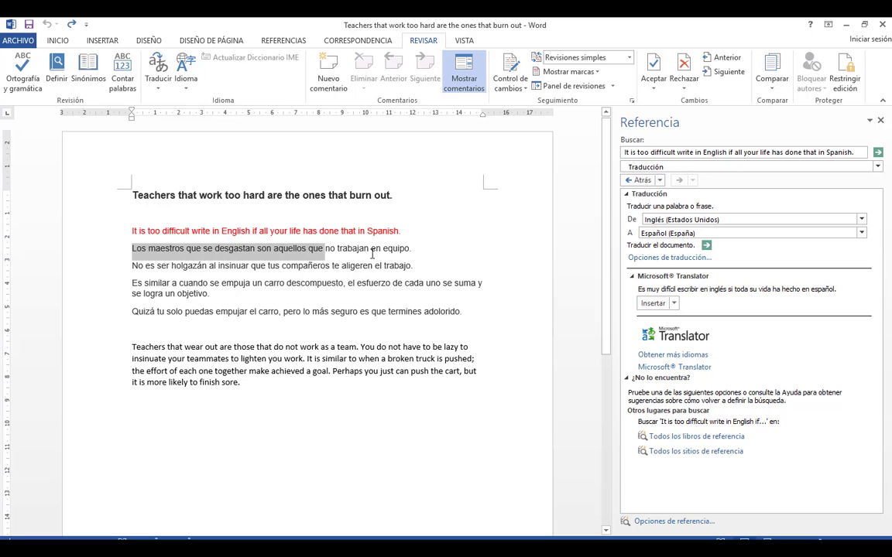
left_click_drag(132, 266, 415, 267)
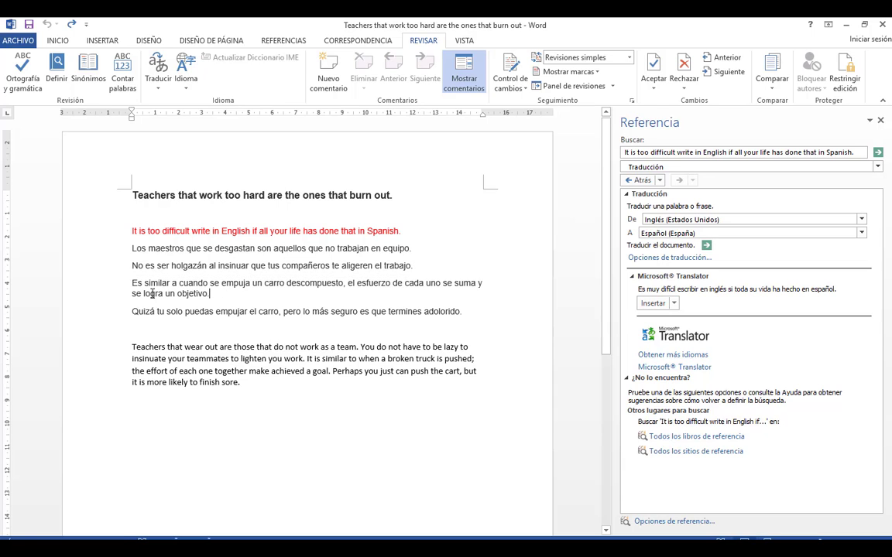
left_click_drag(131, 283, 207, 293)
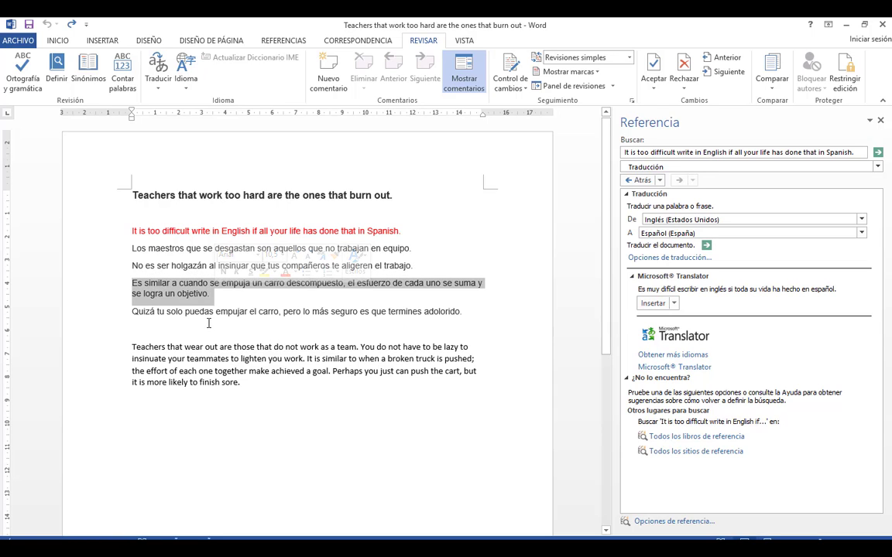
left_click_drag(129, 313, 464, 312)
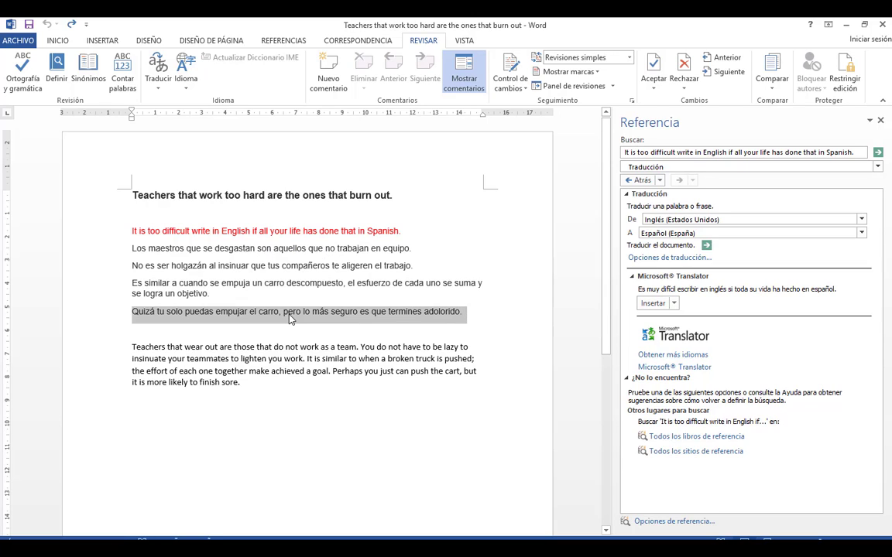
left_click(411, 249)
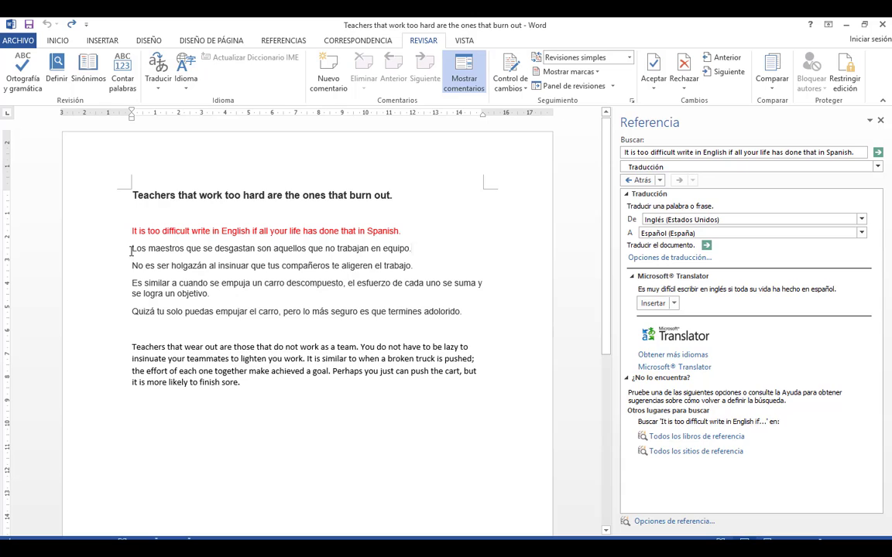
left_click_drag(132, 249, 411, 249)
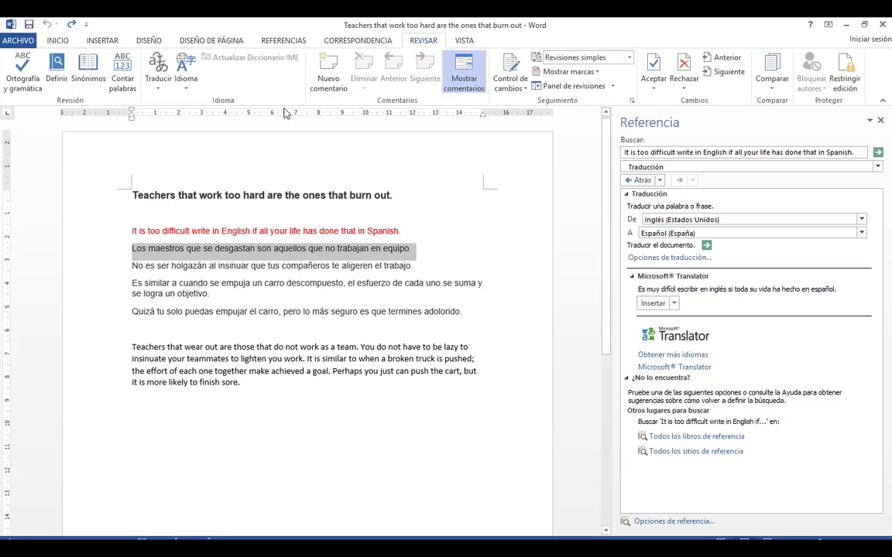
left_click(158, 79)
left_click(186, 153)
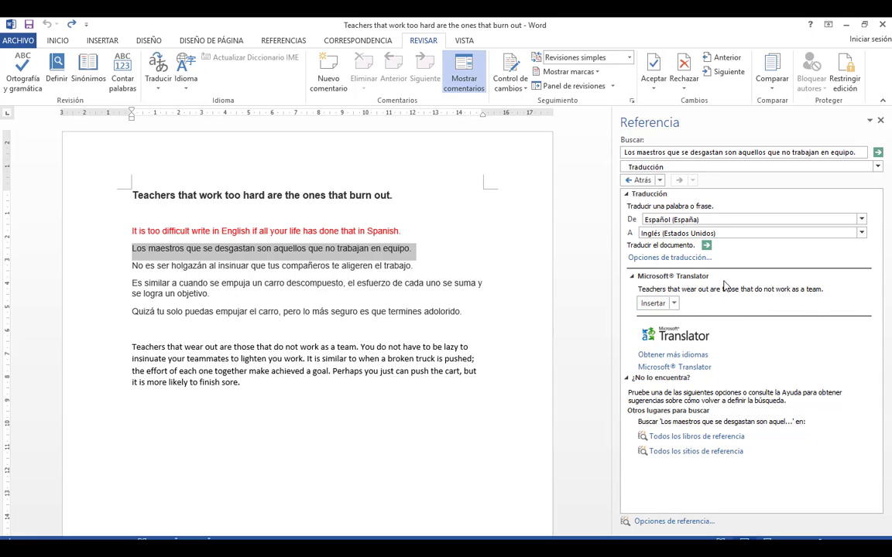
- Copy the English translation from the Referencia pane
left_click_drag(640, 289, 812, 291)
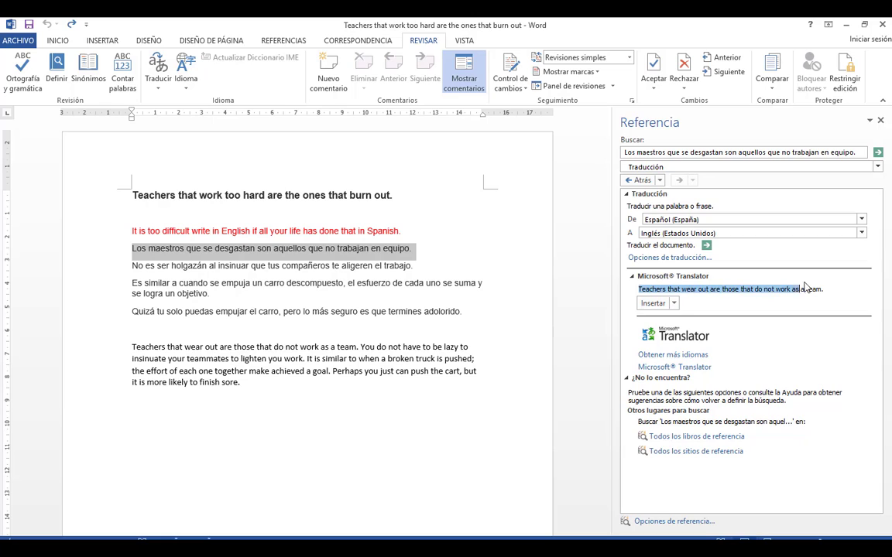
right_click(778, 289)
left_click(803, 295)
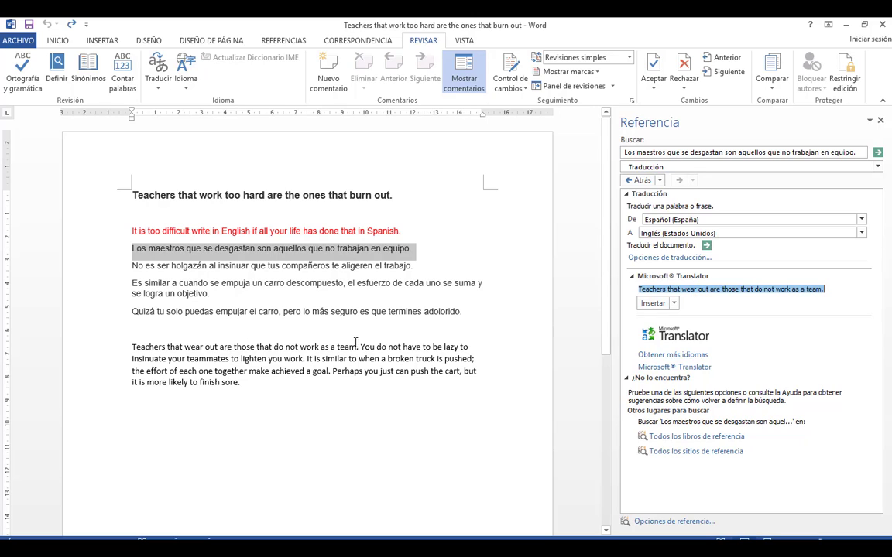
left_click(178, 424)
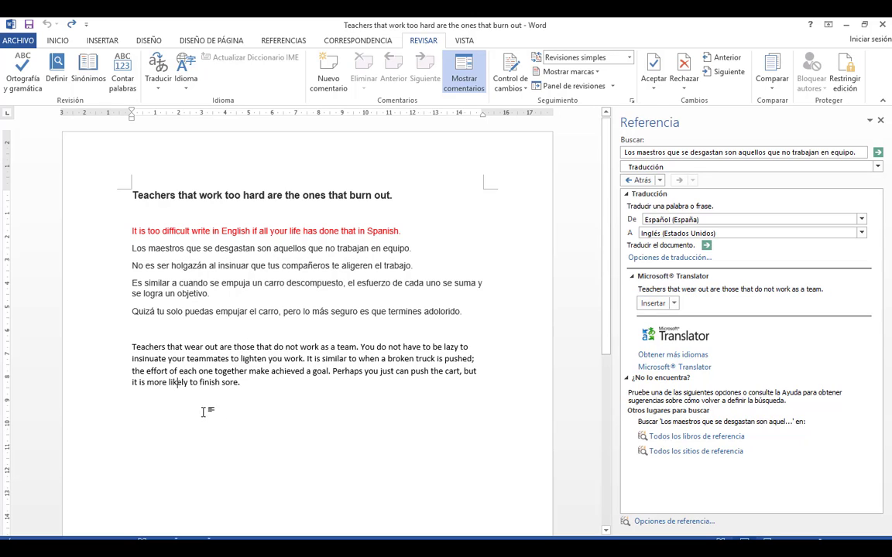
- Paste the English translation as a new line after 'sore.'
left_click(254, 383)
key("Return")
key("ctrl+v")
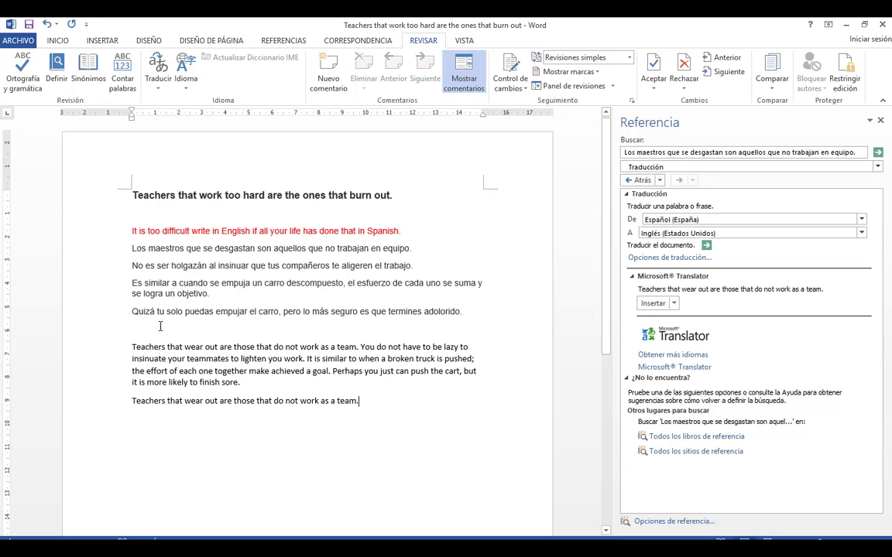
- Start another new line below it reading 'La basu'
left_click(366, 396)
key("Return")
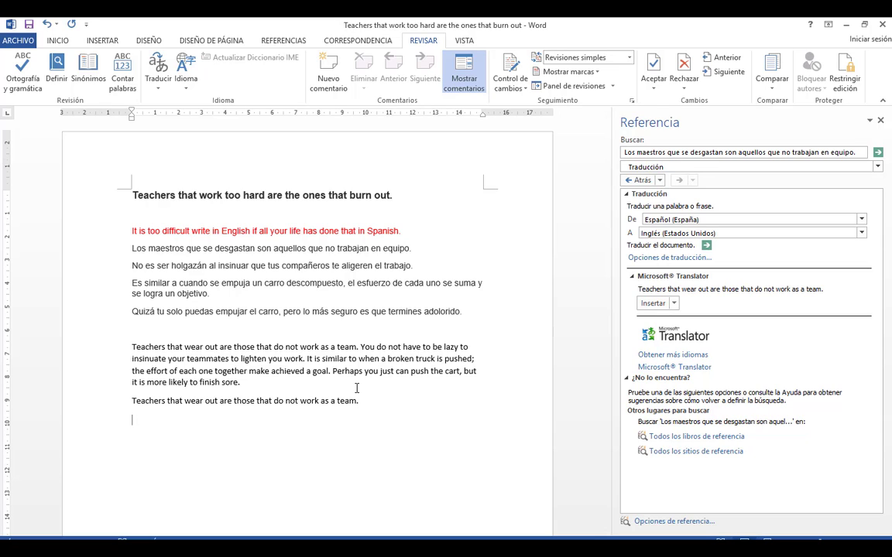
type("La basu")
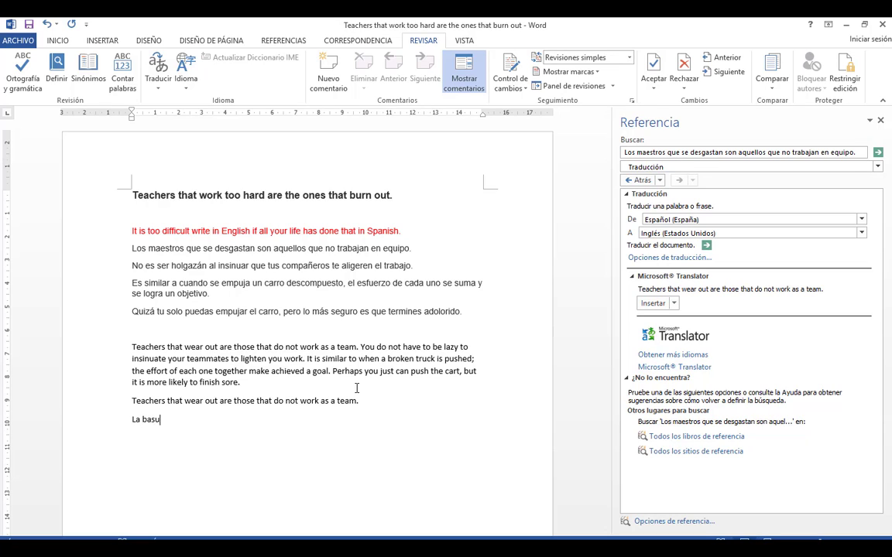